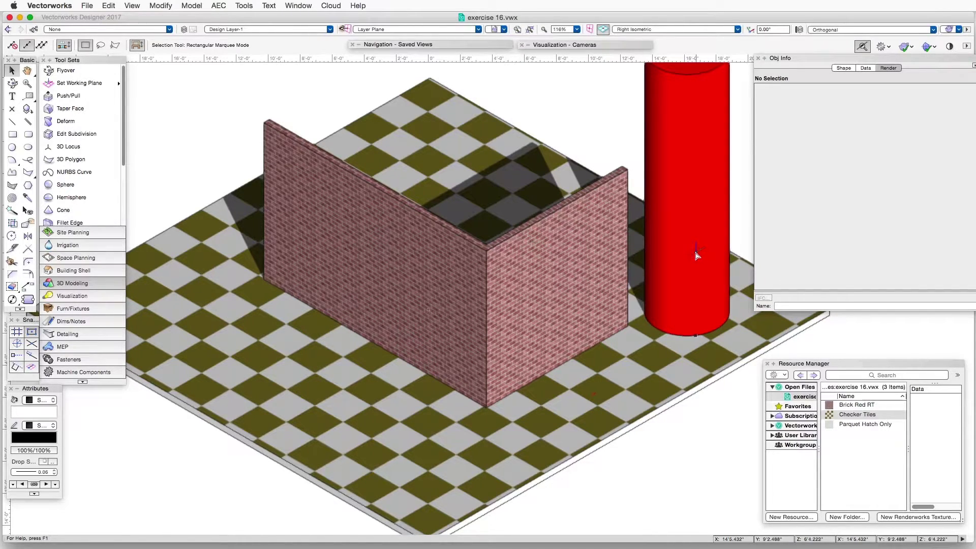
Step: Switch rendering to Hidden Line, then OpenGL, then back to Hidden Line to compare
{"action": "left_click", "coordinate": [132, 5]}
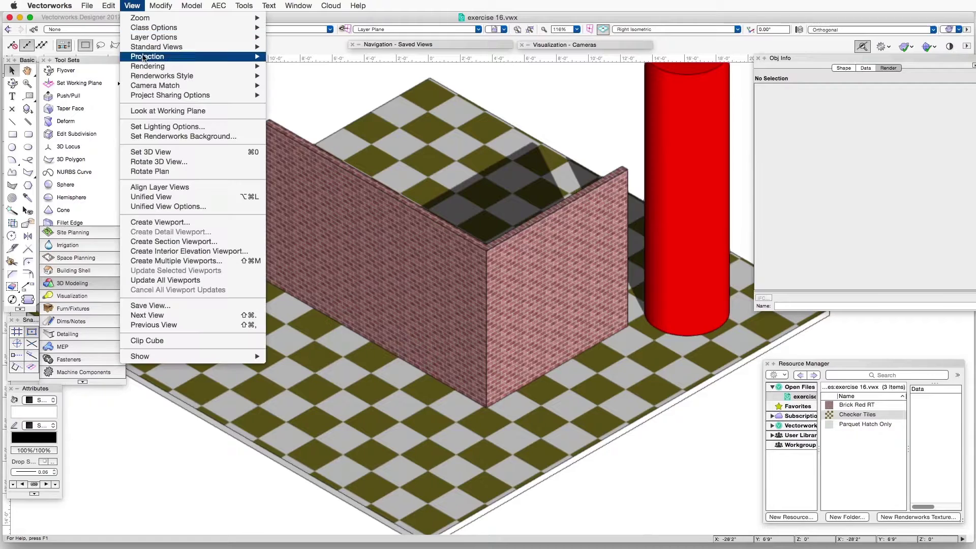
{"action": "mouse_move", "coordinate": [147, 66]}
{"action": "left_click", "coordinate": [309, 218]}
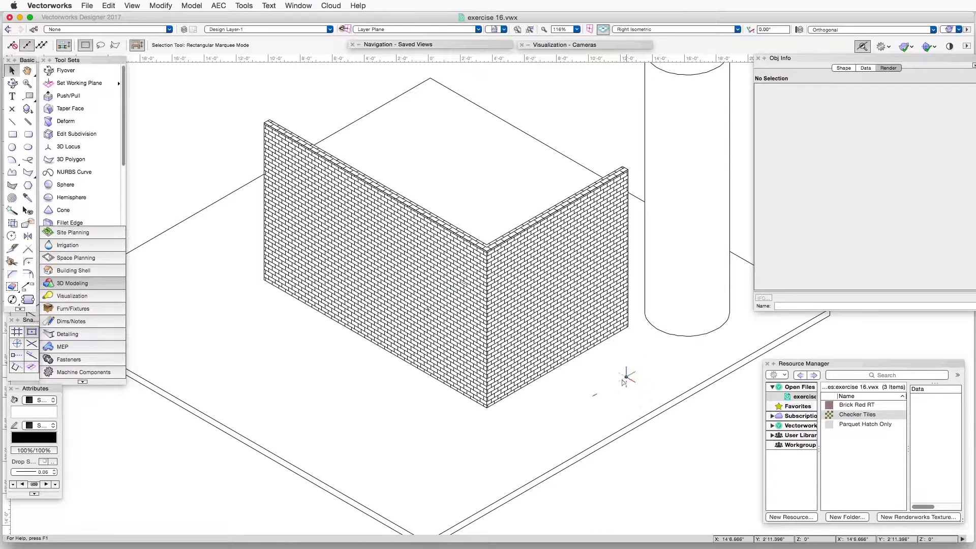
{"action": "left_click", "coordinate": [133, 6]}
{"action": "mouse_move", "coordinate": [152, 67]}
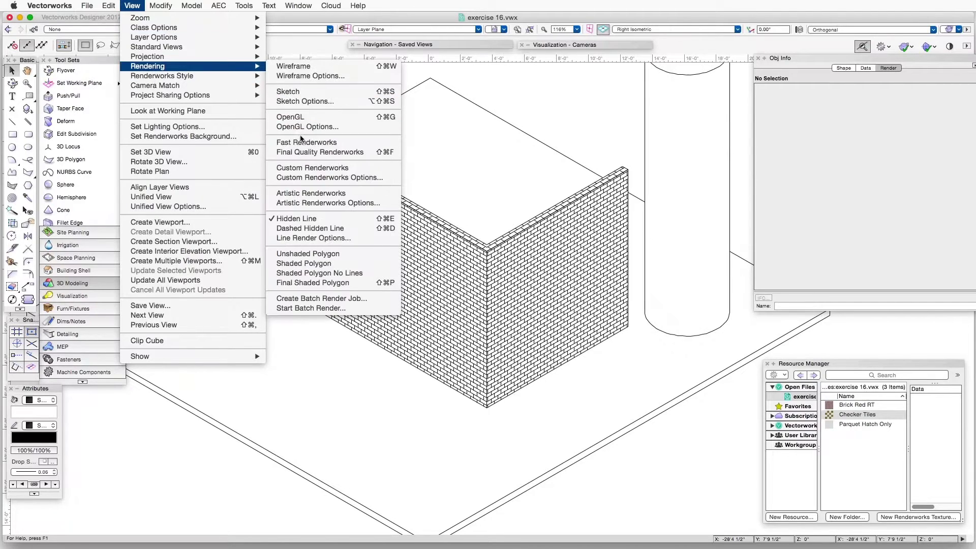
{"action": "left_click", "coordinate": [299, 118]}
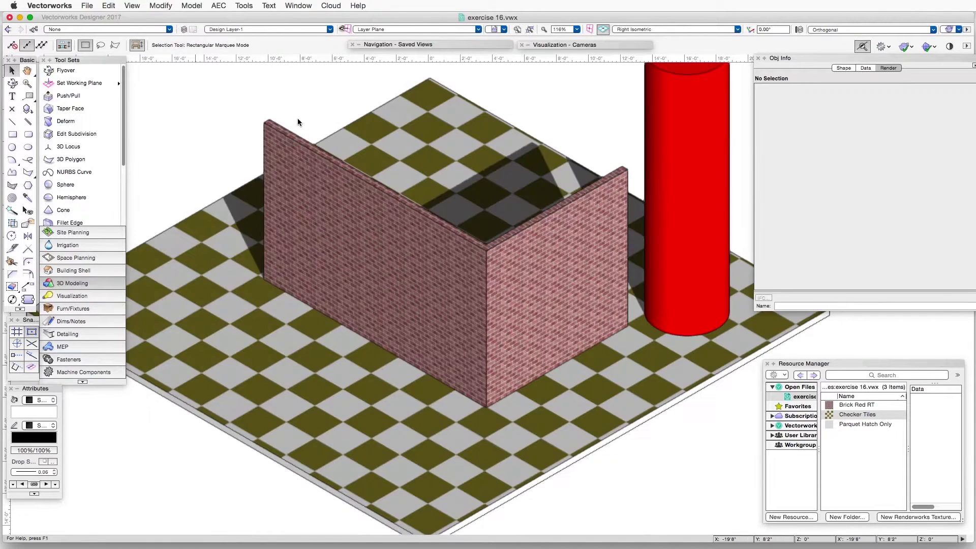
{"action": "left_click", "coordinate": [133, 6]}
{"action": "mouse_move", "coordinate": [153, 66]}
{"action": "left_click", "coordinate": [296, 219]}
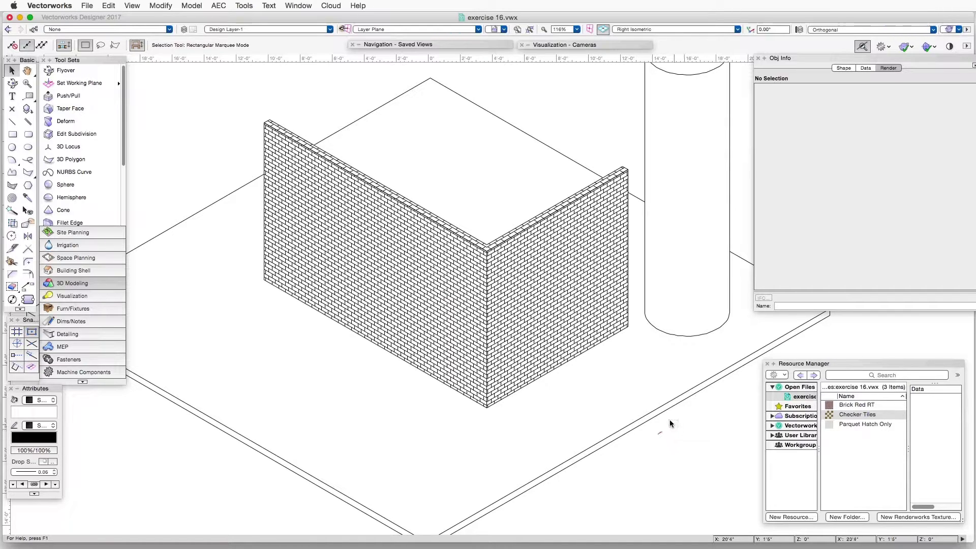
Step: Edit the Checker Tiles texture from the Resource Manager and bring up its Edit Surface Hatch settings
{"action": "left_click", "coordinate": [855, 416]}
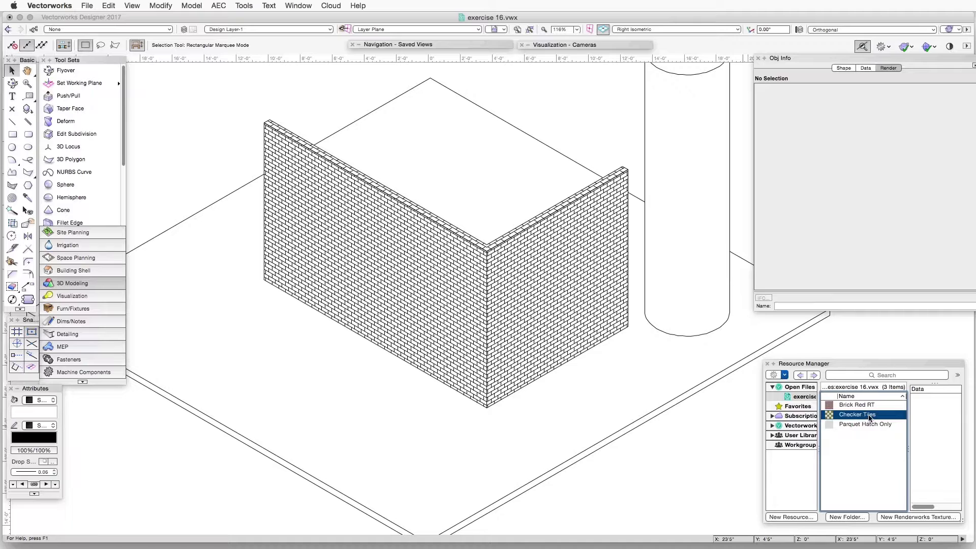
{"action": "right_click", "coordinate": [867, 416]}
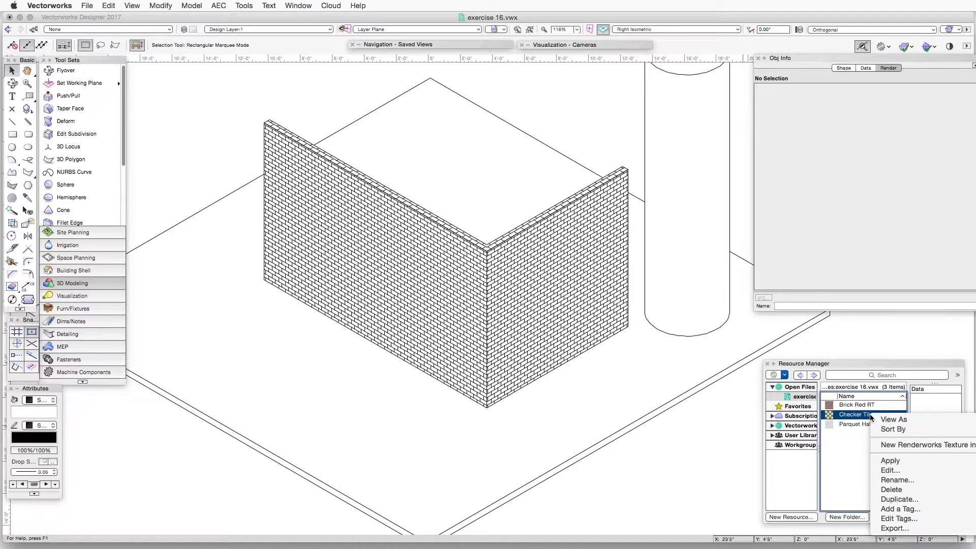
{"action": "left_click", "coordinate": [891, 470]}
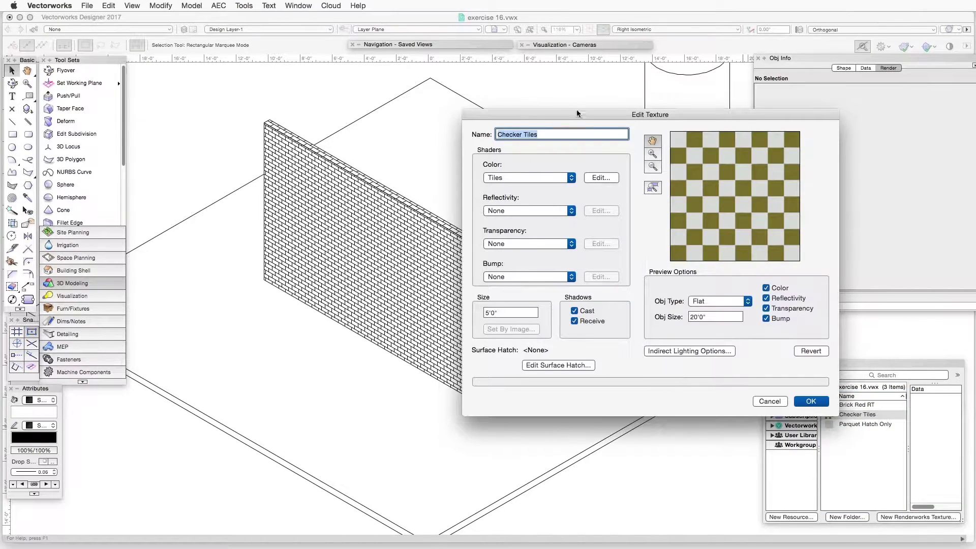
{"action": "left_click_drag", "start_coordinate": [584, 113], "coordinate": [442, 71]}
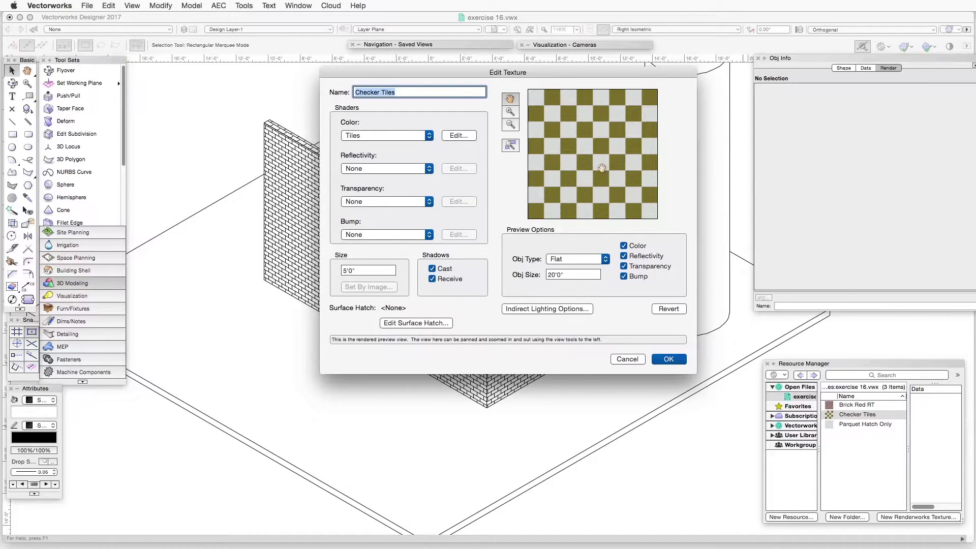
{"action": "left_click", "coordinate": [433, 325]}
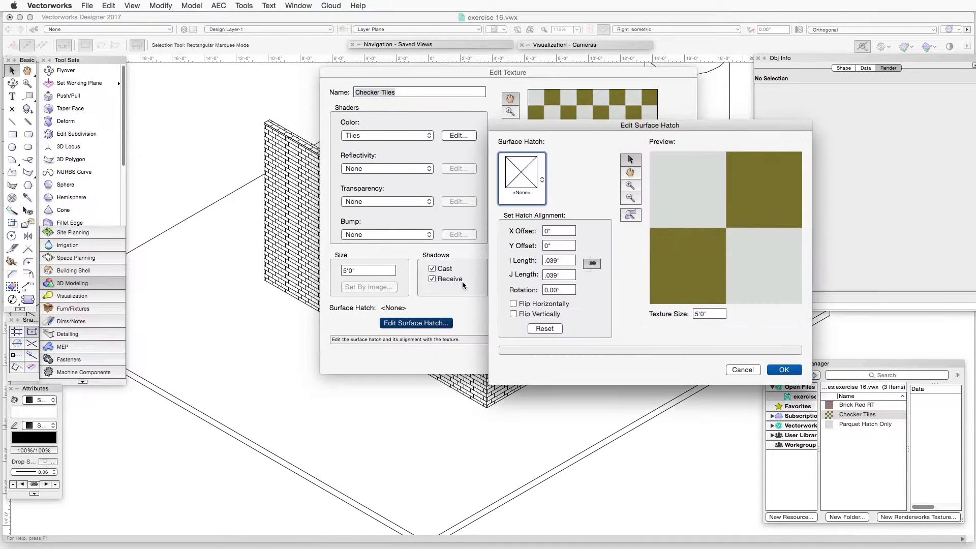
Step: Choose Tile 12in sq HF as Checker Tiles' surface hatch, giving 4'0"×2'0" lengths
{"action": "left_click_drag", "start_coordinate": [572, 126], "coordinate": [398, 95]}
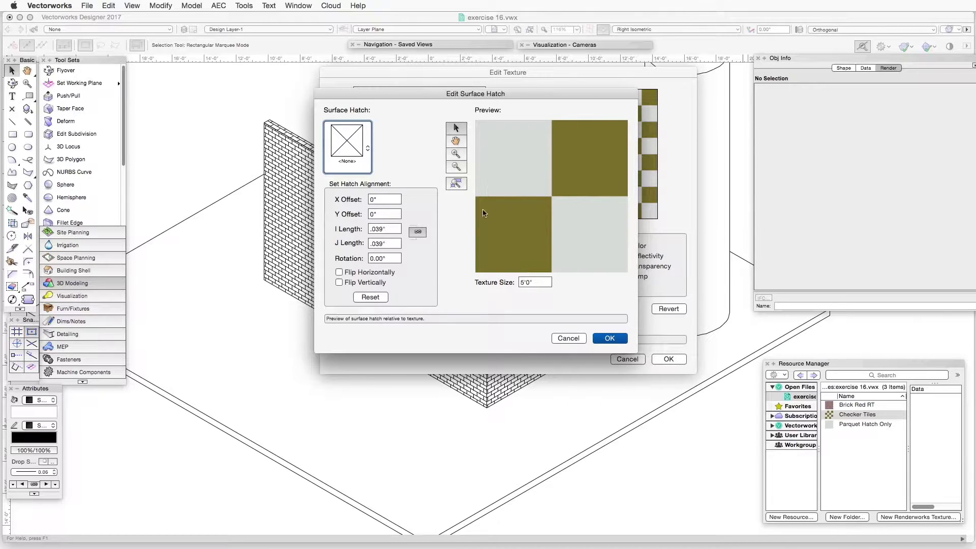
{"action": "mouse_move", "coordinate": [567, 93]}
{"action": "left_mouse_down"}
{"action": "mouse_move", "coordinate": [477, 160]}
{"action": "mouse_move", "coordinate": [530, 138]}
{"action": "left_mouse_up"}
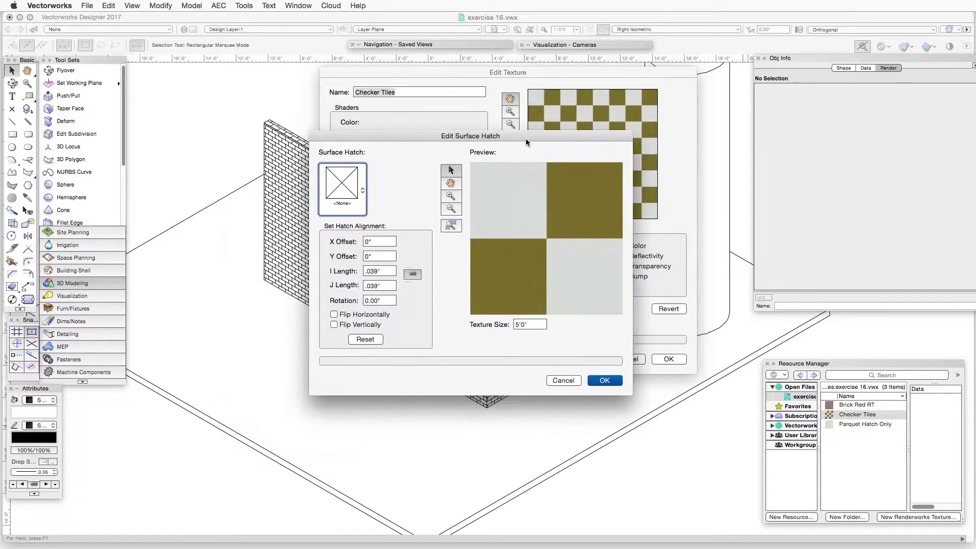
{"action": "left_click", "coordinate": [343, 189]}
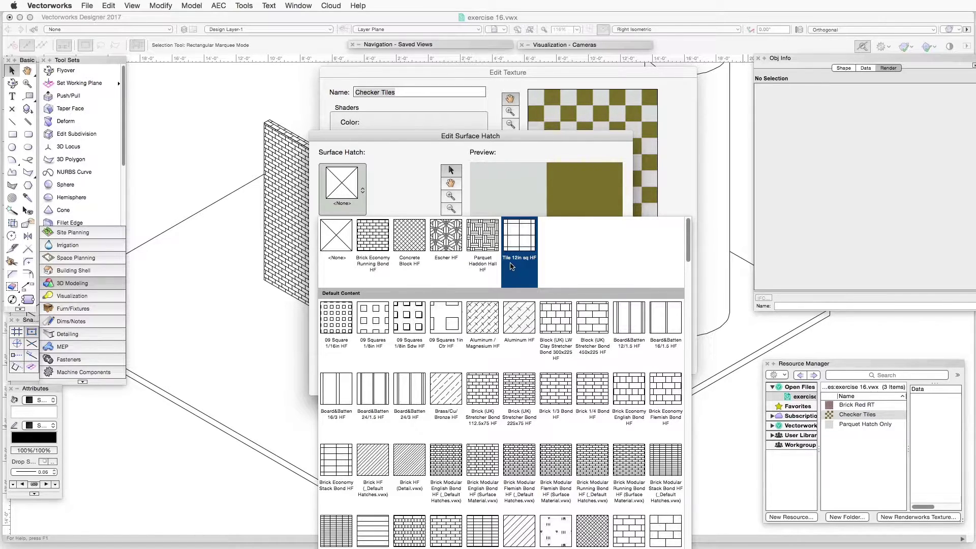
{"action": "left_click", "coordinate": [521, 238]}
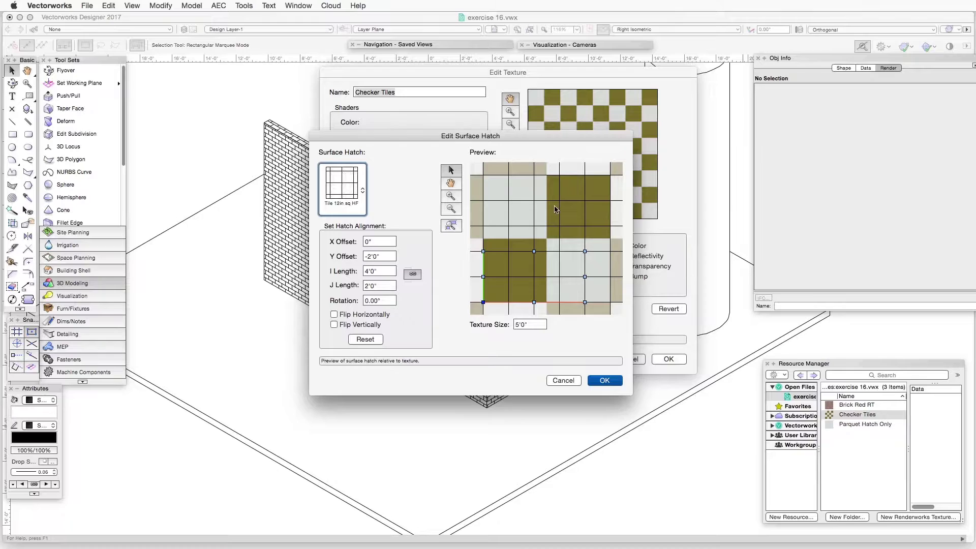
Step: Resize and shift the tile hatch to I 9'11.48" × J 4'11.74", aligned to the checker squares
{"action": "left_click", "coordinate": [451, 211]}
{"action": "mouse_move", "coordinate": [520, 220]}
{"action": "left_mouse_down"}
{"action": "mouse_move", "coordinate": [564, 283]}
{"action": "mouse_move", "coordinate": [587, 290]}
{"action": "mouse_move", "coordinate": [570, 282]}
{"action": "left_mouse_up"}
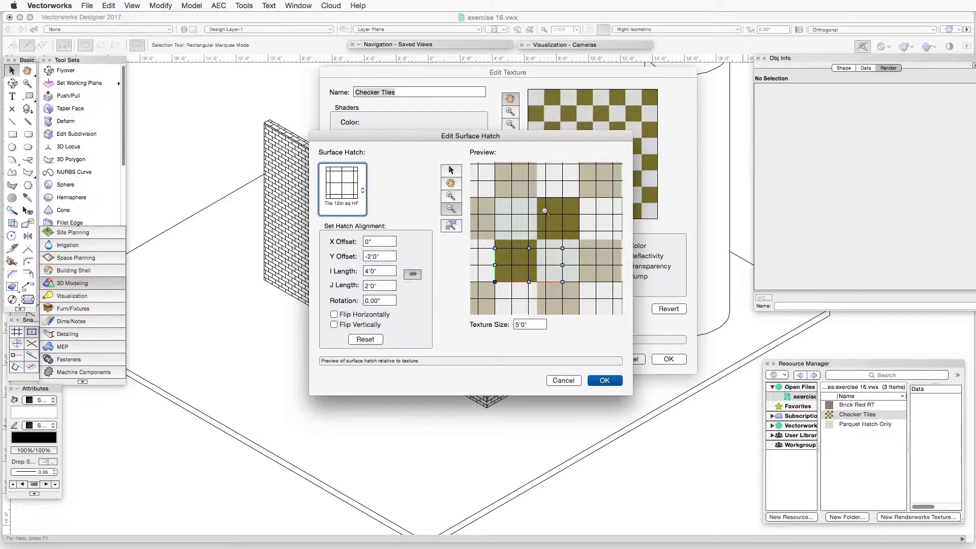
{"action": "left_click", "coordinate": [454, 171]}
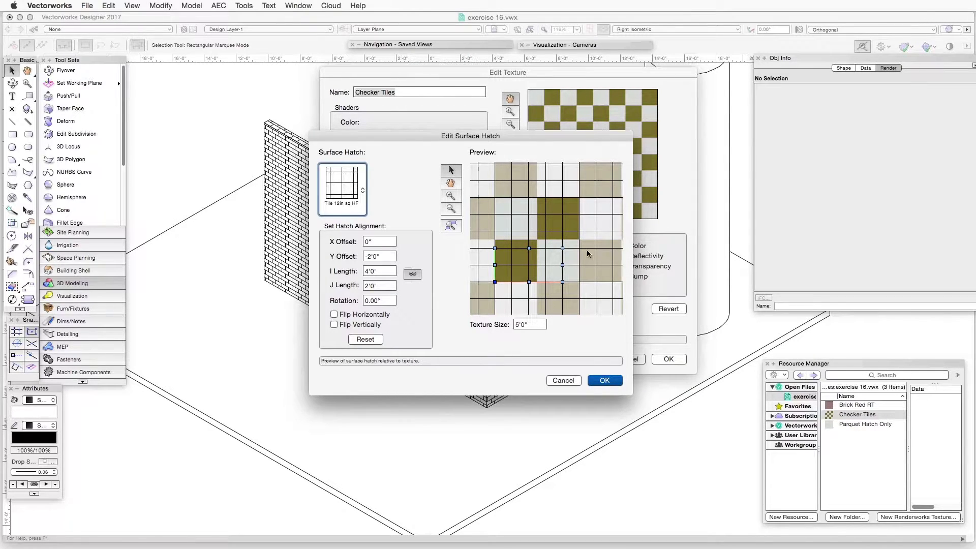
{"action": "mouse_move", "coordinate": [529, 266]}
{"action": "left_mouse_down"}
{"action": "mouse_move", "coordinate": [534, 219]}
{"action": "mouse_move", "coordinate": [539, 237]}
{"action": "left_mouse_up"}
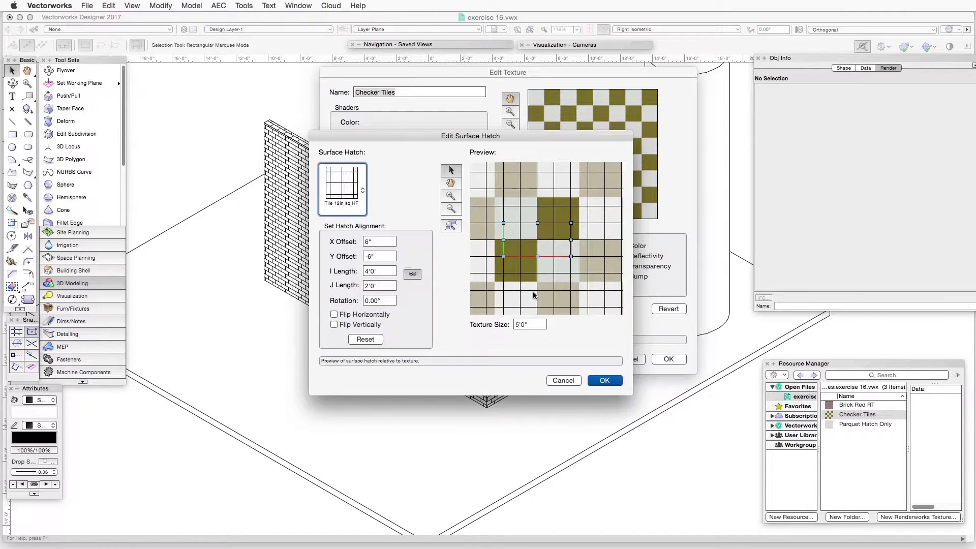
{"action": "left_click_drag", "start_coordinate": [572, 222], "coordinate": [612, 185]}
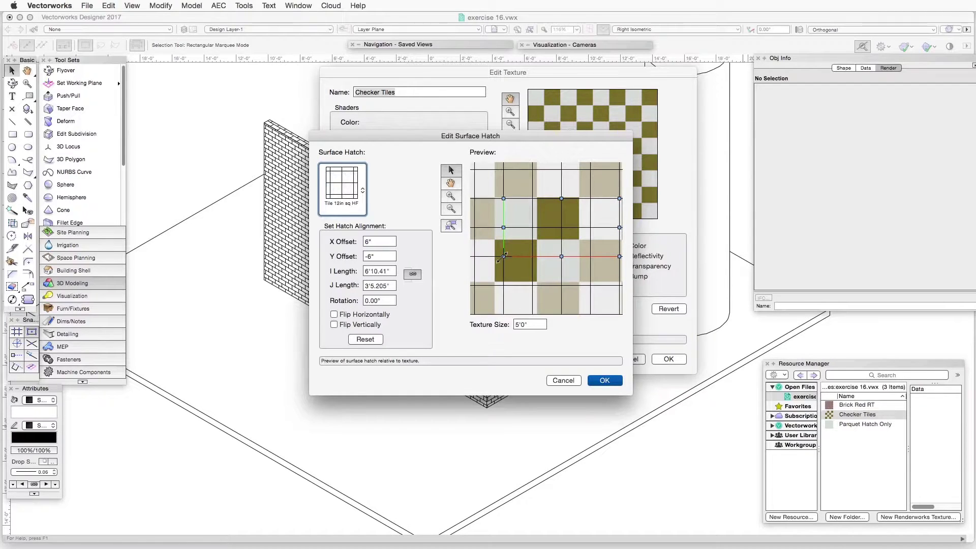
{"action": "left_click_drag", "start_coordinate": [504, 256], "coordinate": [474, 271]}
{"action": "left_click_drag", "start_coordinate": [595, 238], "coordinate": [582, 245]}
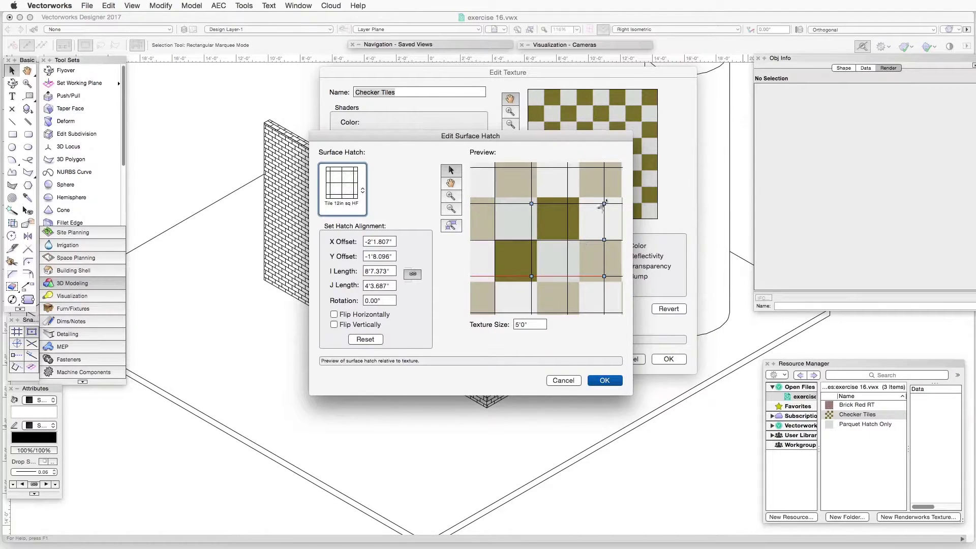
{"action": "left_click_drag", "start_coordinate": [604, 203], "coordinate": [618, 197]}
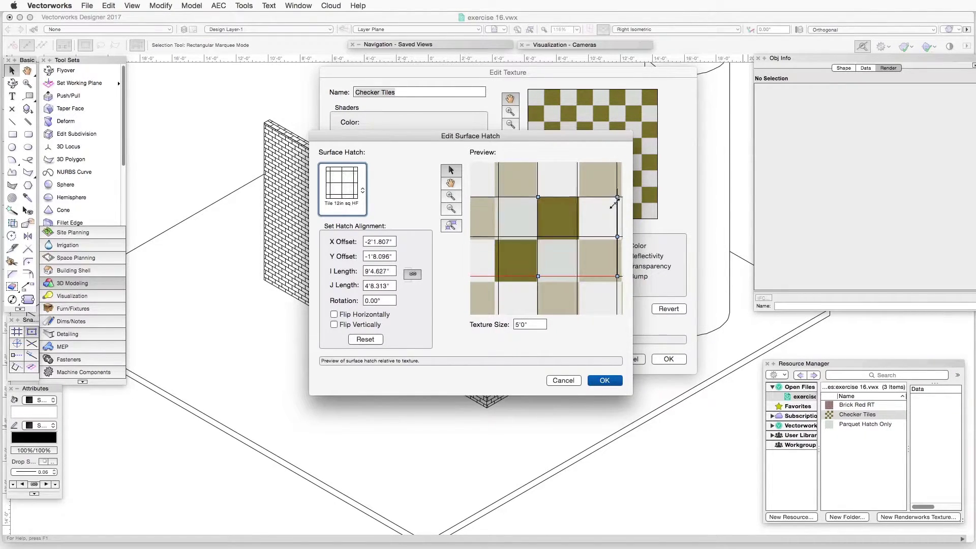
{"action": "left_click_drag", "start_coordinate": [617, 276], "coordinate": [620, 292]}
{"action": "left_click_drag", "start_coordinate": [587, 242], "coordinate": [579, 240]}
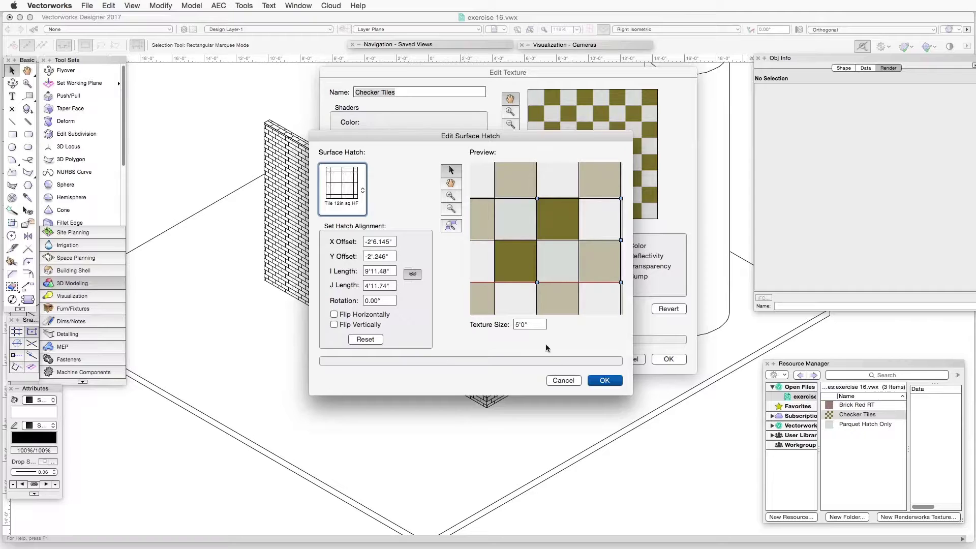
Step: Confirm the hatched Checker Tiles texture and return the view to OpenGL rendering
{"action": "left_click", "coordinate": [604, 381]}
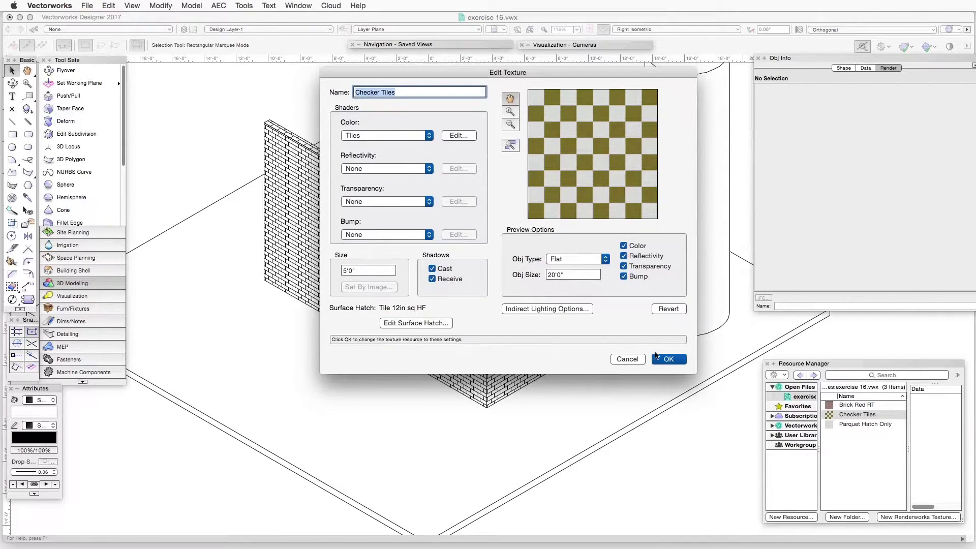
{"action": "left_click", "coordinate": [670, 360]}
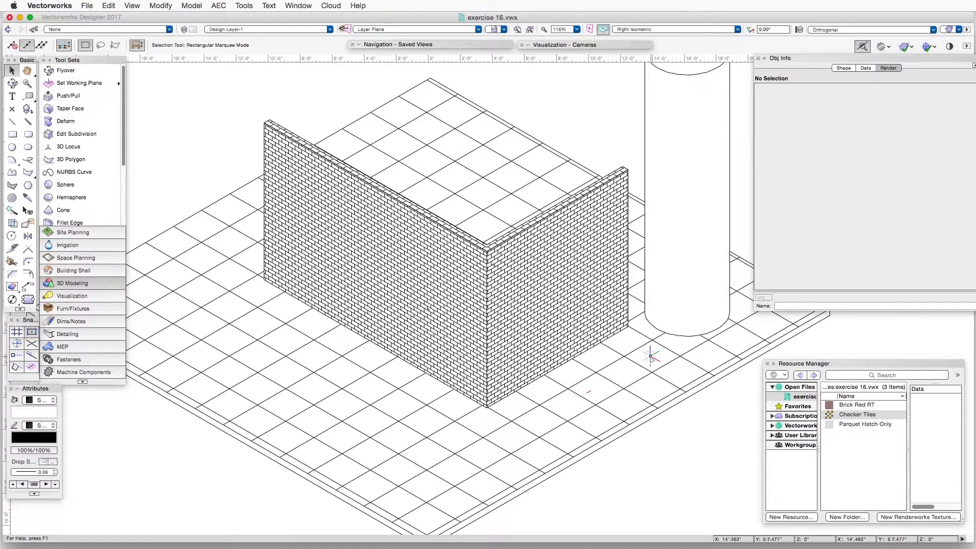
{"action": "left_click", "coordinate": [136, 6]}
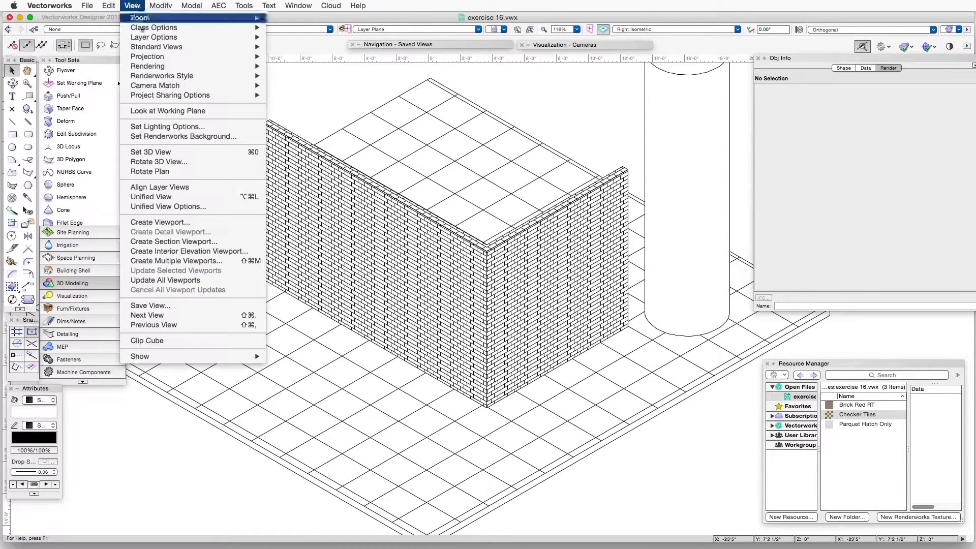
{"action": "mouse_move", "coordinate": [153, 67]}
{"action": "left_click", "coordinate": [335, 117]}
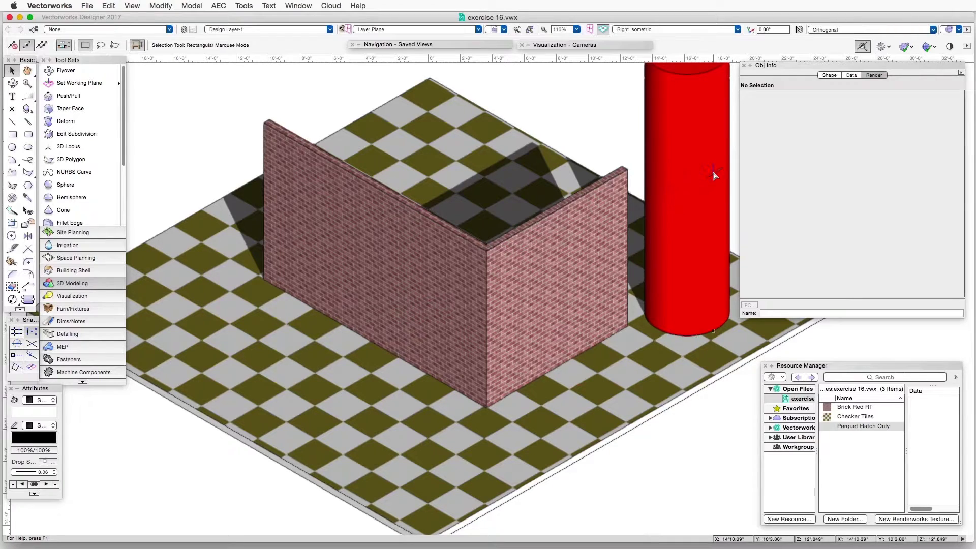
Step: Select the red cylinder and check its Render properties, which show no texture assigned
{"action": "left_click", "coordinate": [720, 162]}
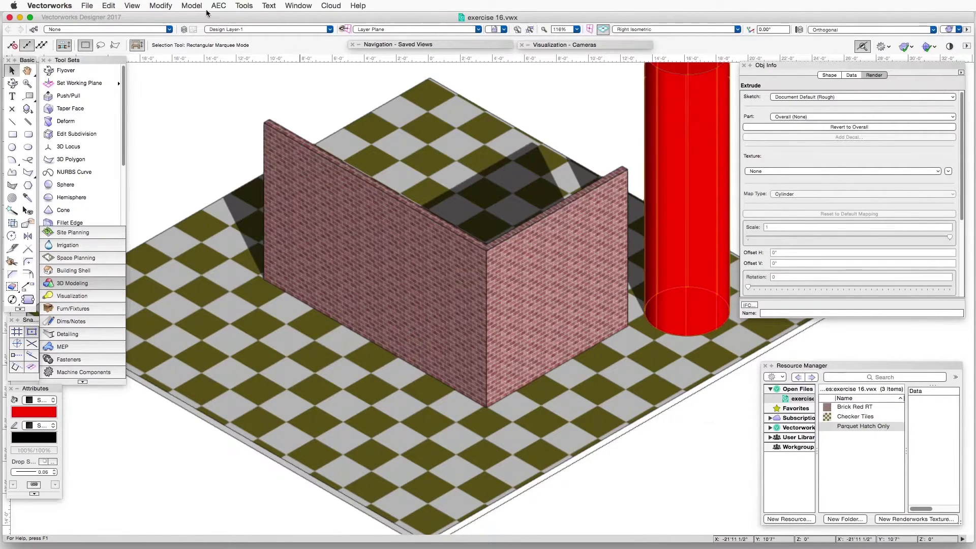
{"action": "left_click", "coordinate": [132, 6]}
{"action": "mouse_move", "coordinate": [143, 67]}
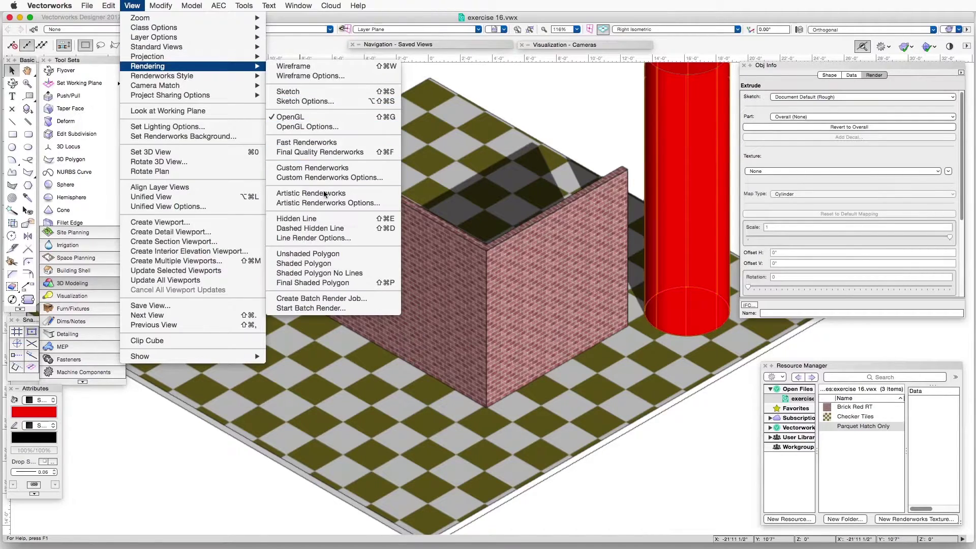
{"action": "left_click", "coordinate": [300, 219]}
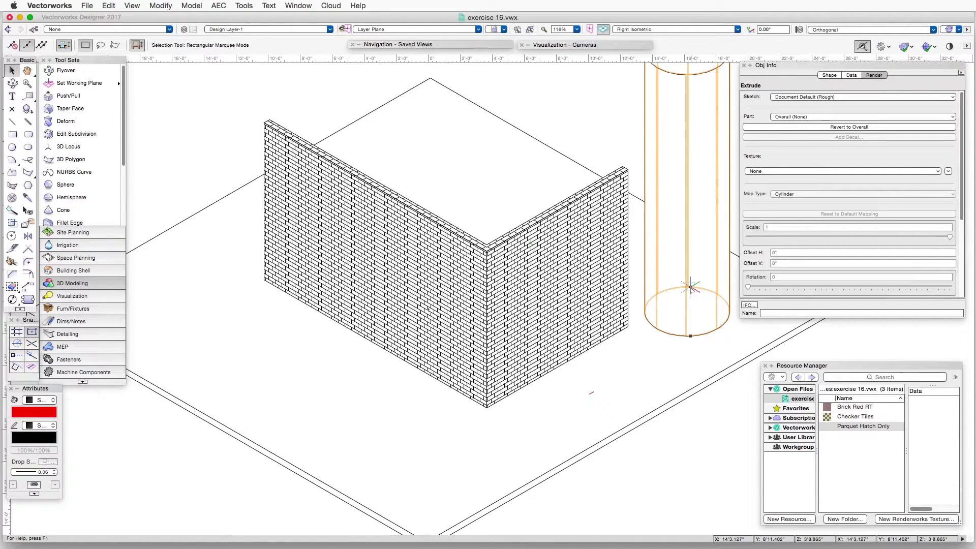
{"action": "left_click", "coordinate": [129, 6]}
{"action": "mouse_move", "coordinate": [150, 66]}
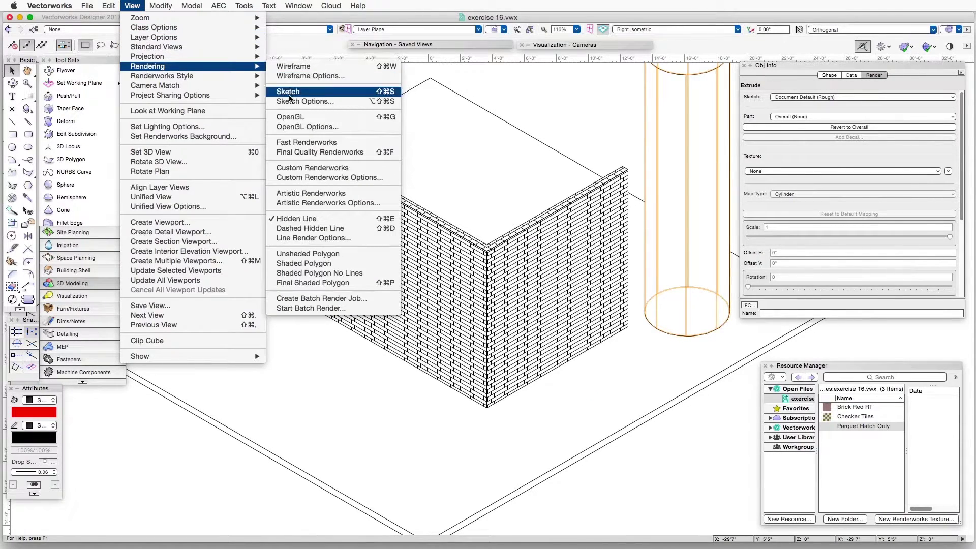
{"action": "left_click", "coordinate": [290, 117]}
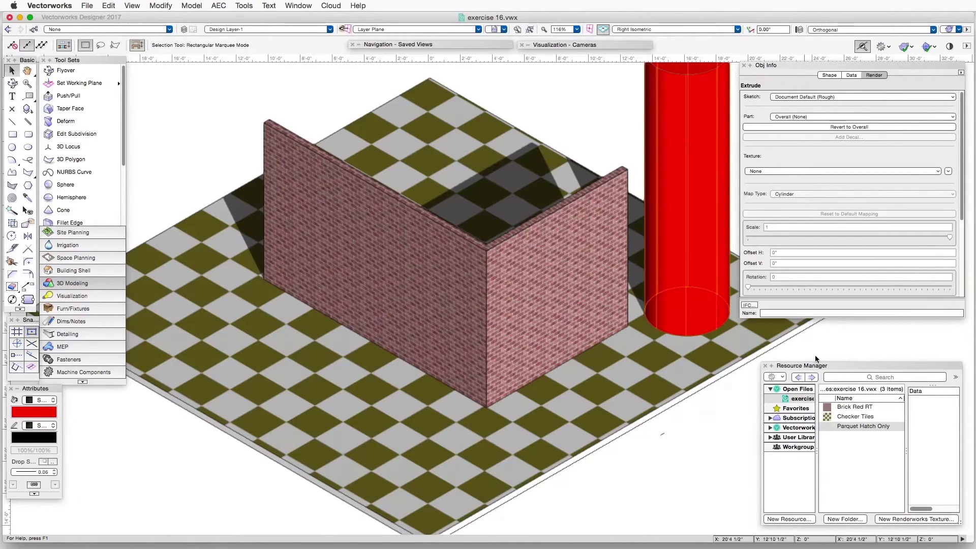
Step: Edit the Parquet Hatch Only texture (Obj Attribute color, 2'0" size) from the Resource Manager
{"action": "left_click_drag", "start_coordinate": [836, 367], "coordinate": [794, 325]}
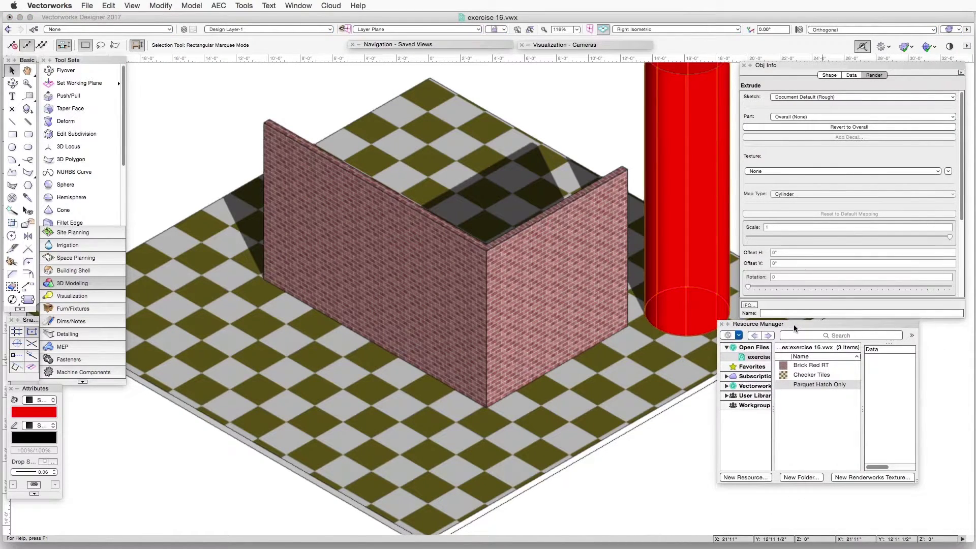
{"action": "right_click", "coordinate": [804, 382]}
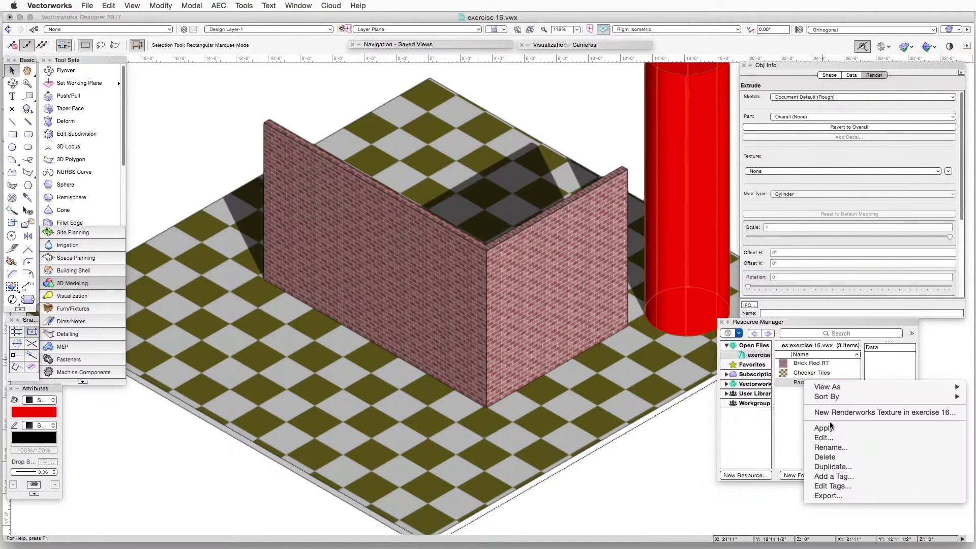
{"action": "left_click", "coordinate": [832, 436]}
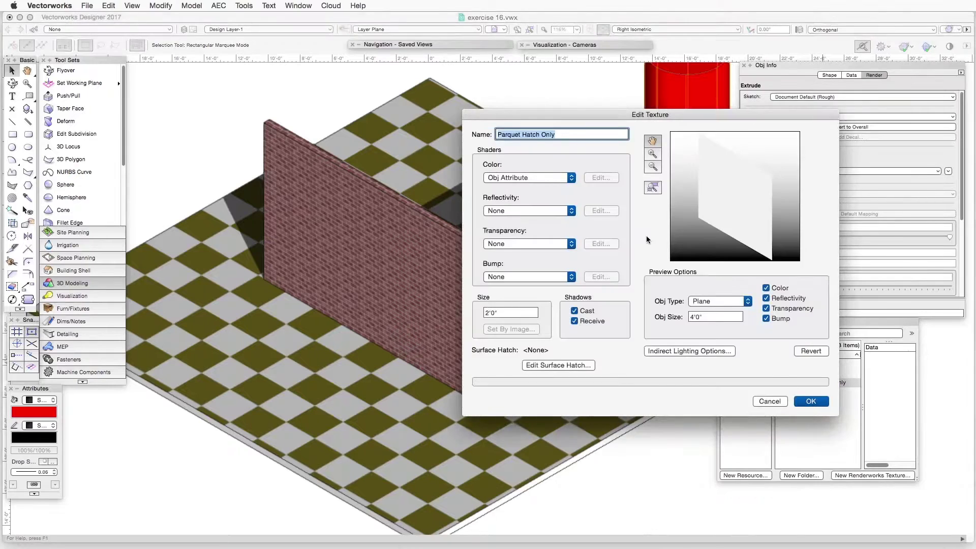
{"action": "left_click_drag", "start_coordinate": [535, 114], "coordinate": [503, 77]}
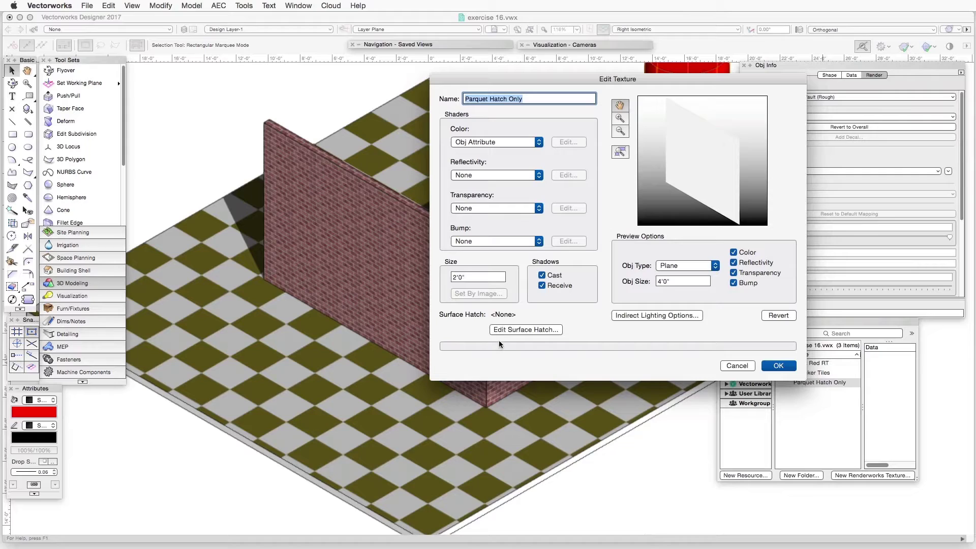
Step: Assign the Parquet Haddon Hall HF surface hatch, at 1'6" by 2'0", to Parquet Hatch Only
{"action": "left_click", "coordinate": [516, 332]}
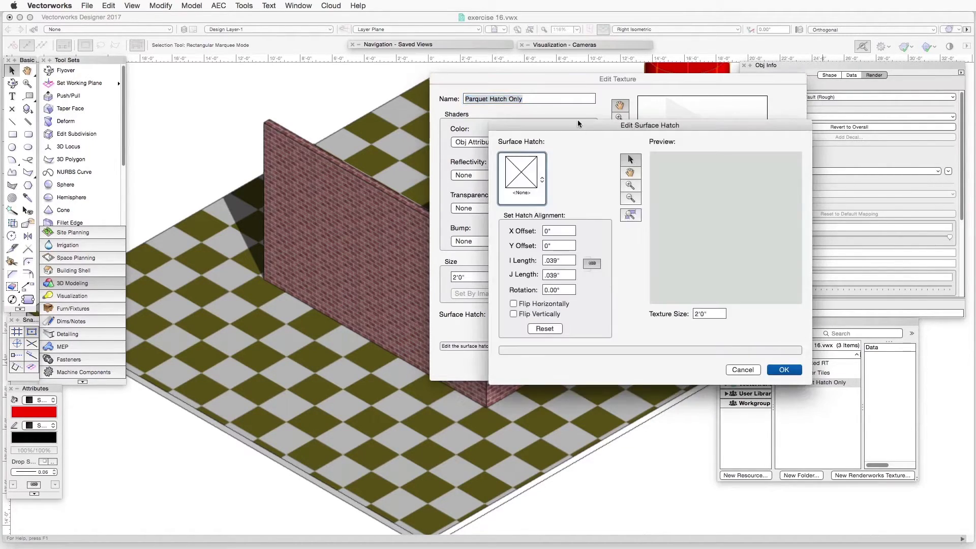
{"action": "left_click_drag", "start_coordinate": [535, 91], "coordinate": [513, 52]}
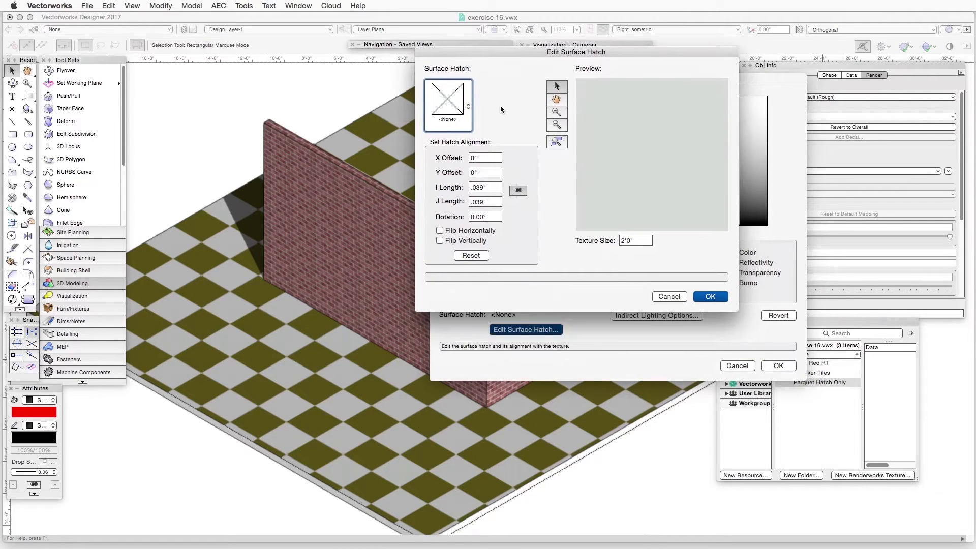
{"action": "left_click", "coordinate": [449, 99]}
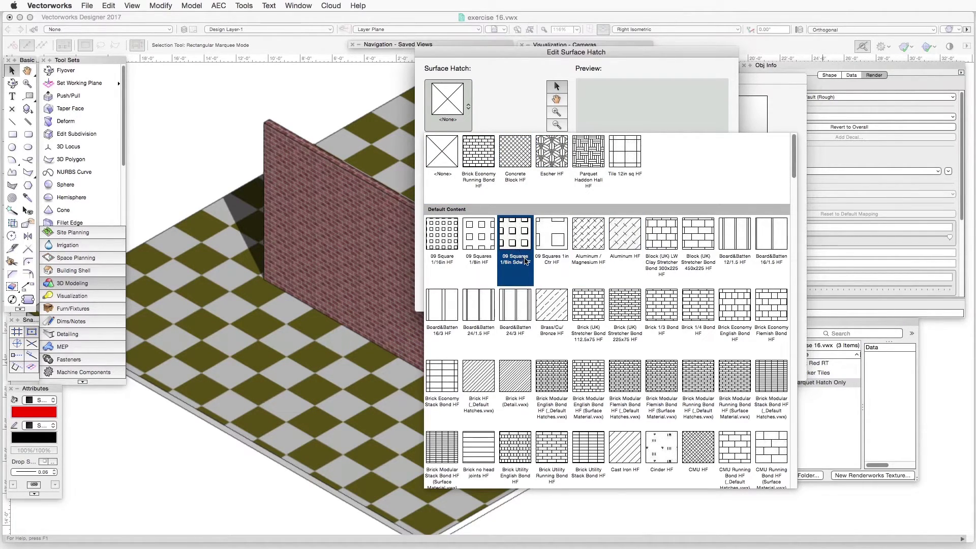
{"action": "scroll", "coordinate": [528, 266], "scroll_direction": "down", "scroll_amount": 3}
{"action": "scroll", "coordinate": [527, 266], "scroll_direction": "up", "scroll_amount": 3}
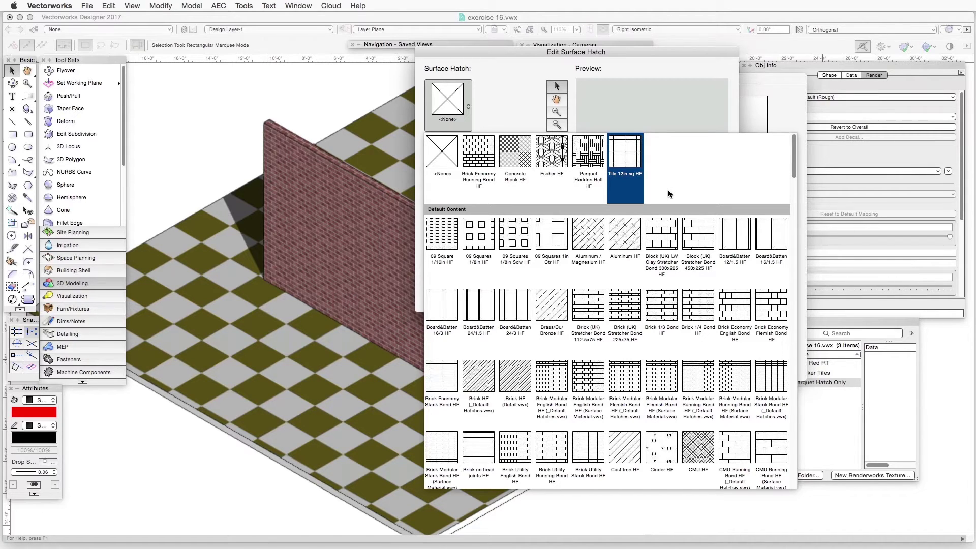
{"action": "left_click", "coordinate": [596, 158]}
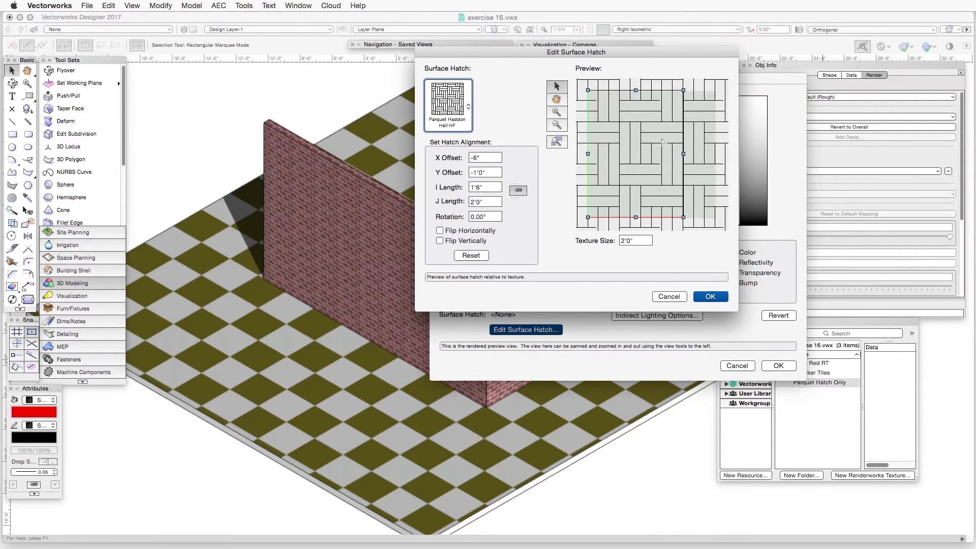
{"action": "left_click", "coordinate": [710, 295]}
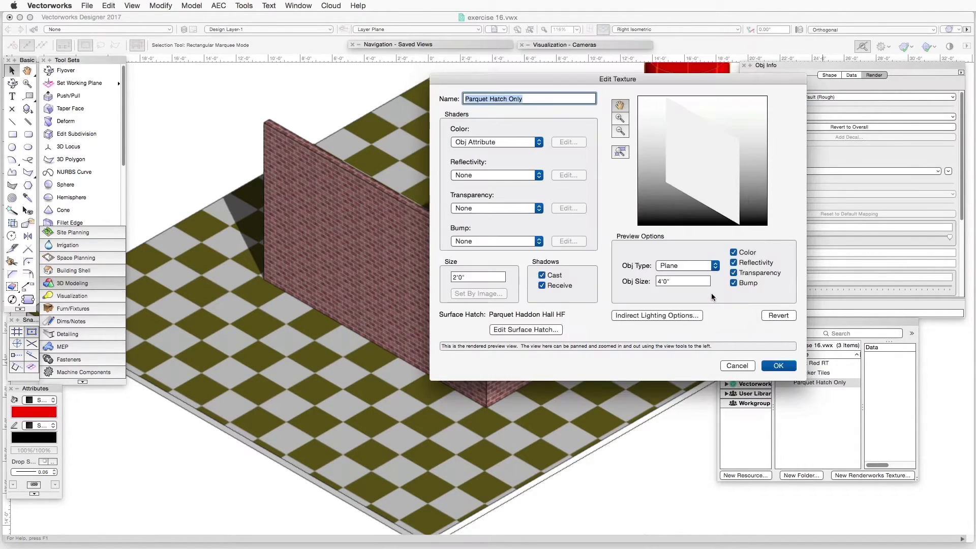
Step: Close Edit Texture and set the cylinder's Render texture to Parquet Hatch Only with Cylinder mapping
{"action": "left_click", "coordinate": [784, 367]}
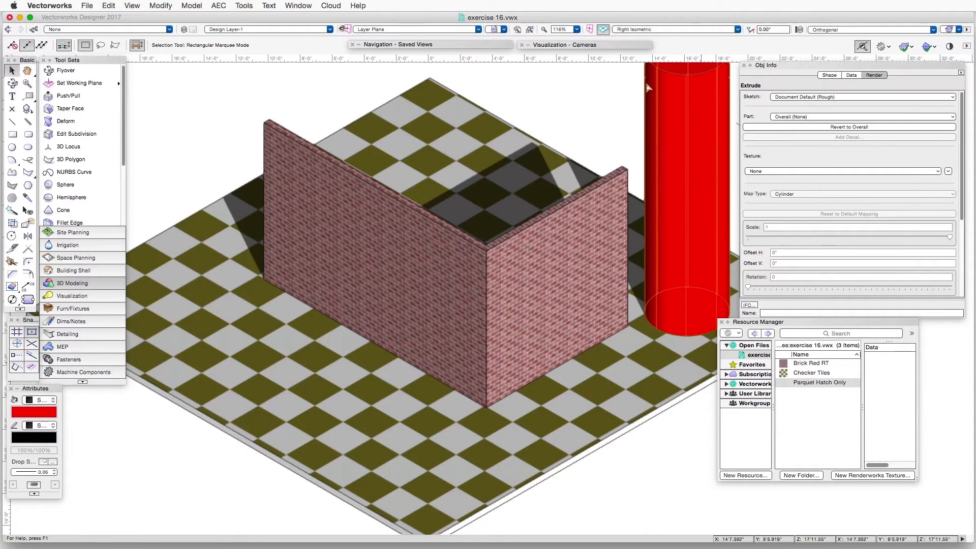
{"action": "left_click_drag", "start_coordinate": [800, 65], "coordinate": [758, 88]}
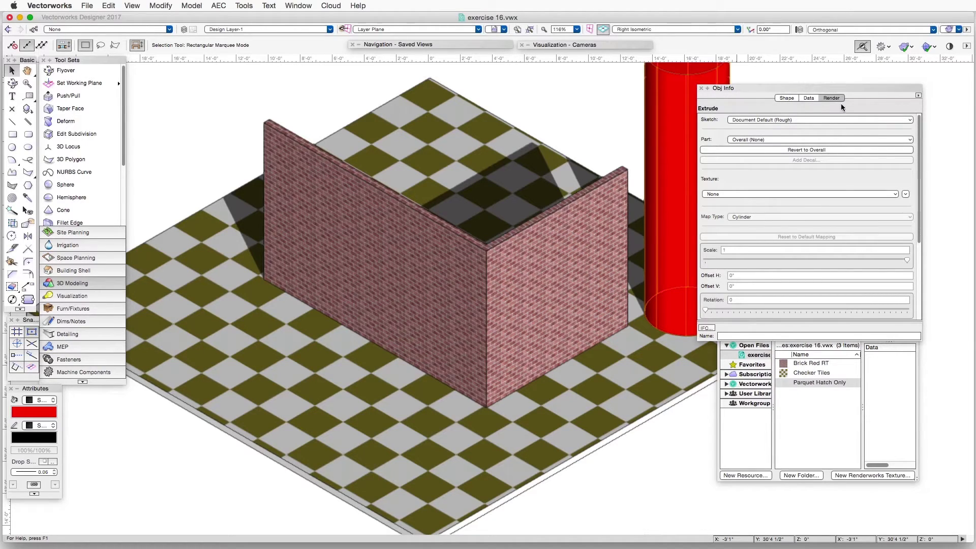
{"action": "left_click", "coordinate": [786, 98]}
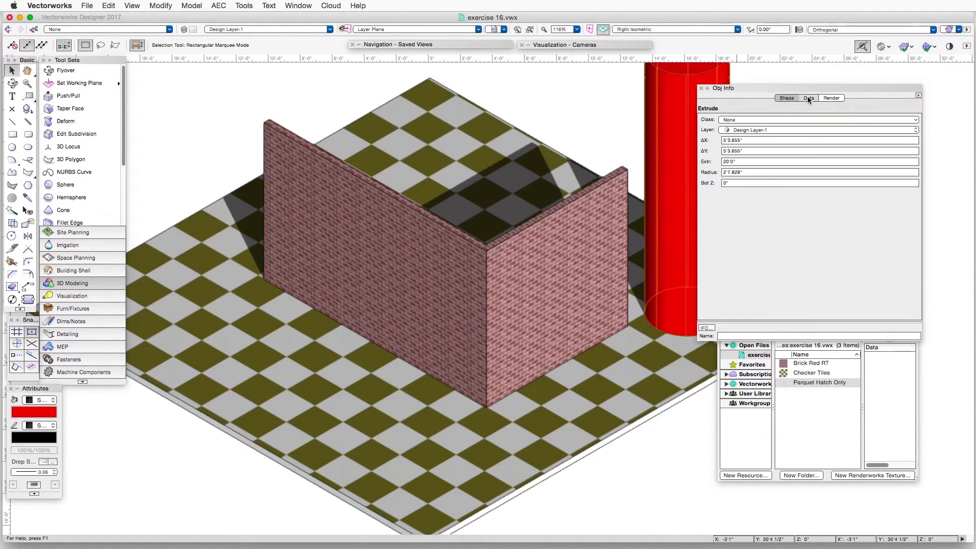
{"action": "left_click", "coordinate": [809, 98]}
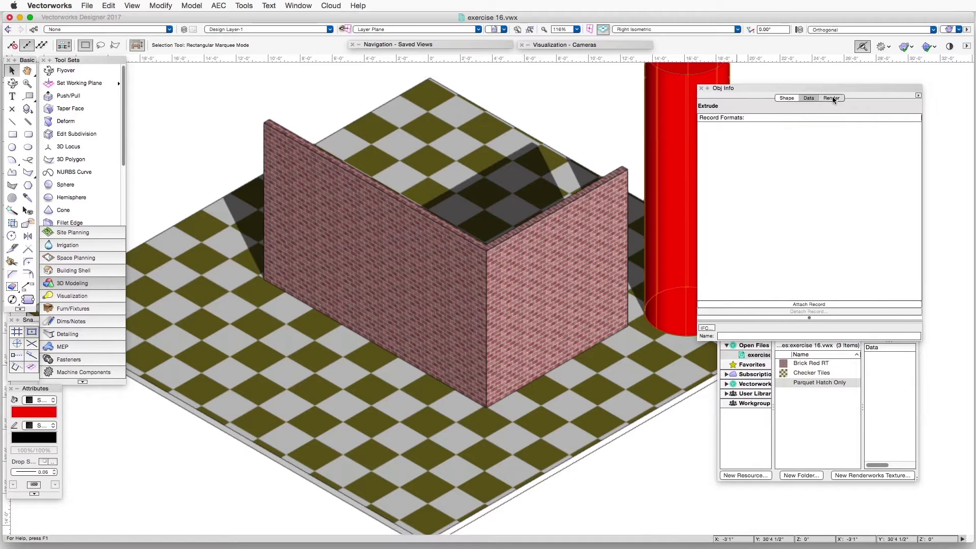
{"action": "left_click", "coordinate": [832, 98]}
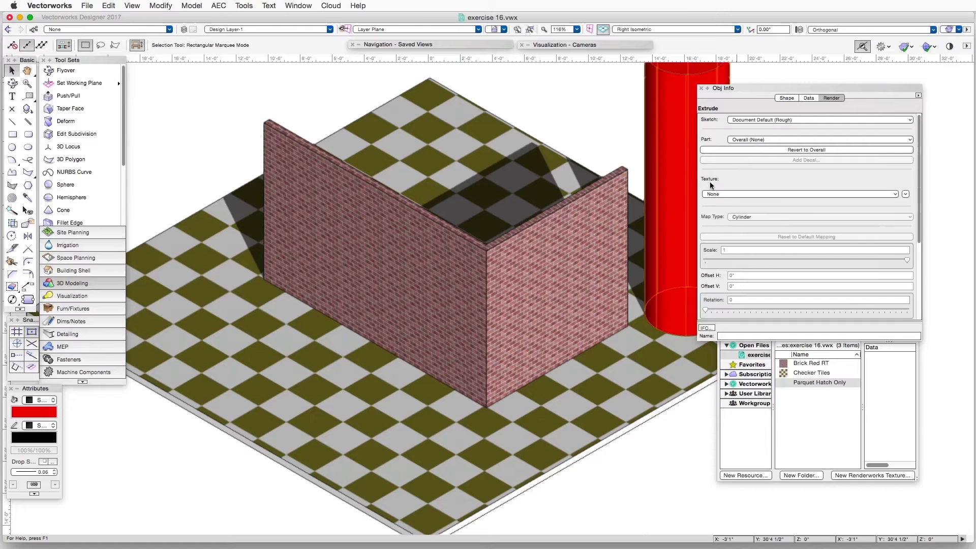
{"action": "left_click", "coordinate": [740, 194]}
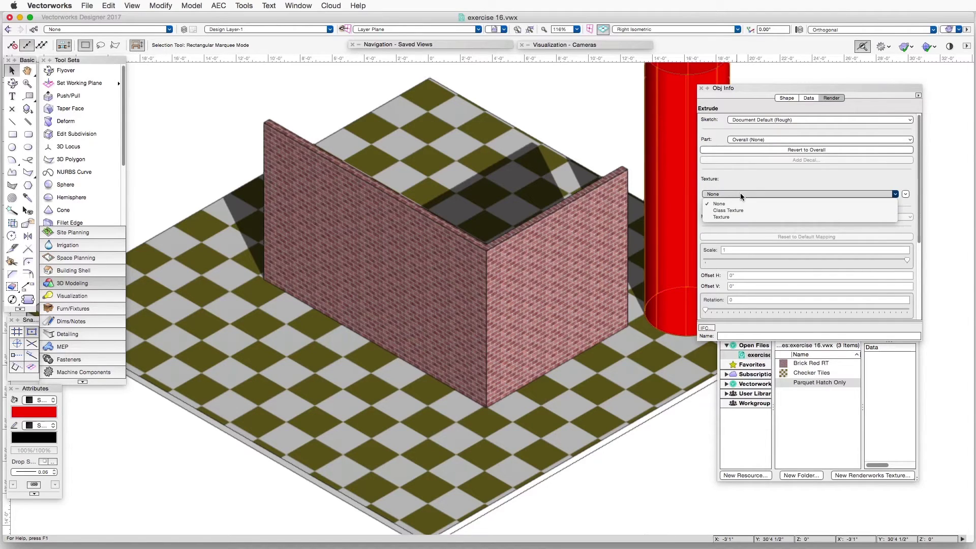
{"action": "left_click", "coordinate": [738, 217]}
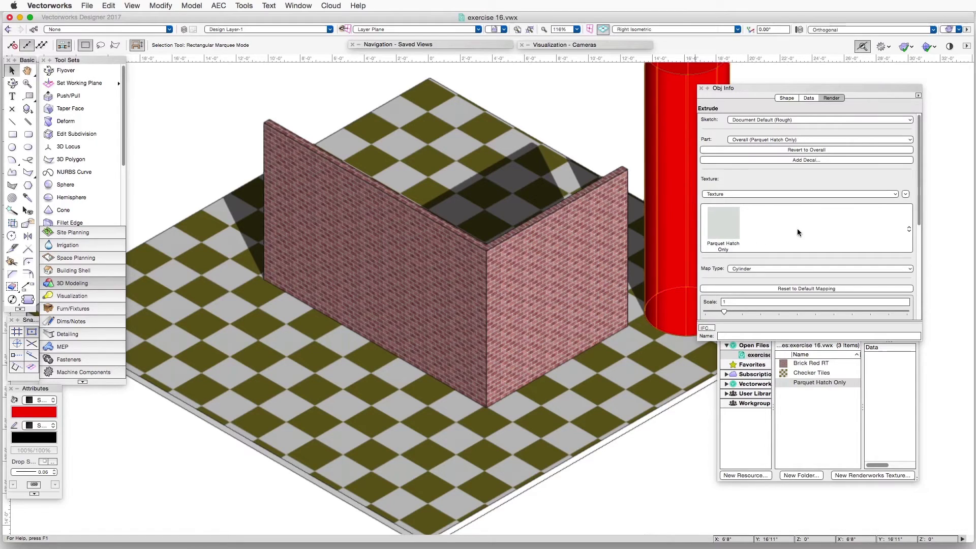
{"action": "left_click", "coordinate": [726, 226]}
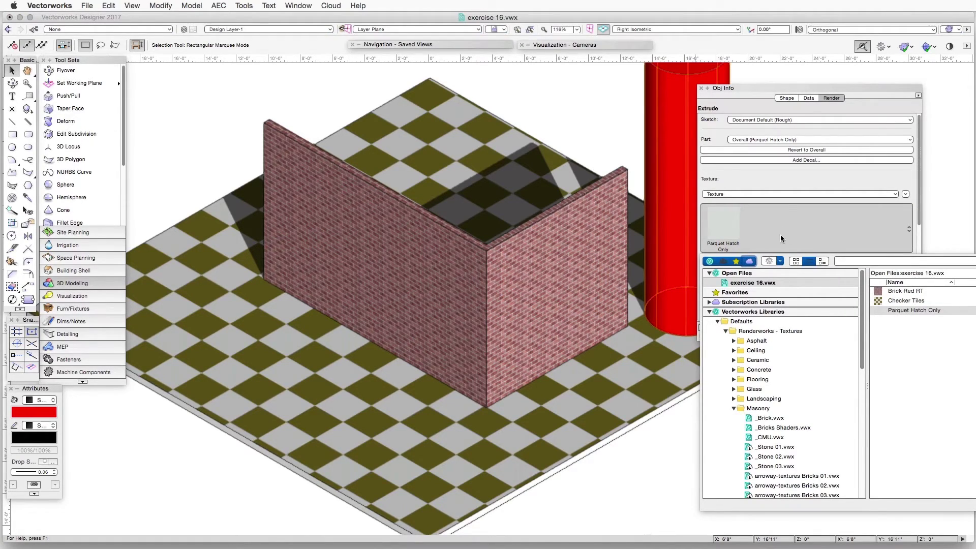
{"action": "double_click", "coordinate": [887, 311]}
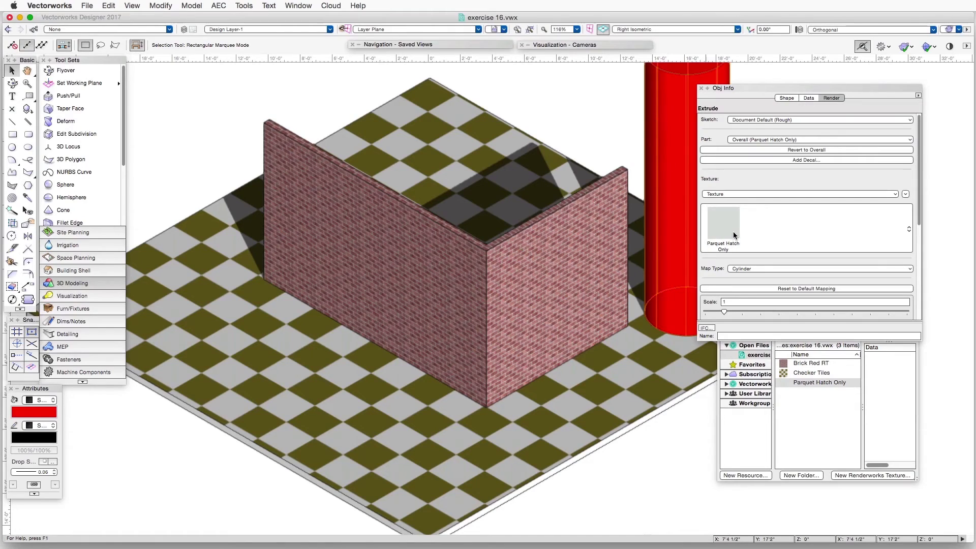
{"action": "left_click_drag", "start_coordinate": [743, 89], "coordinate": [780, 75]}
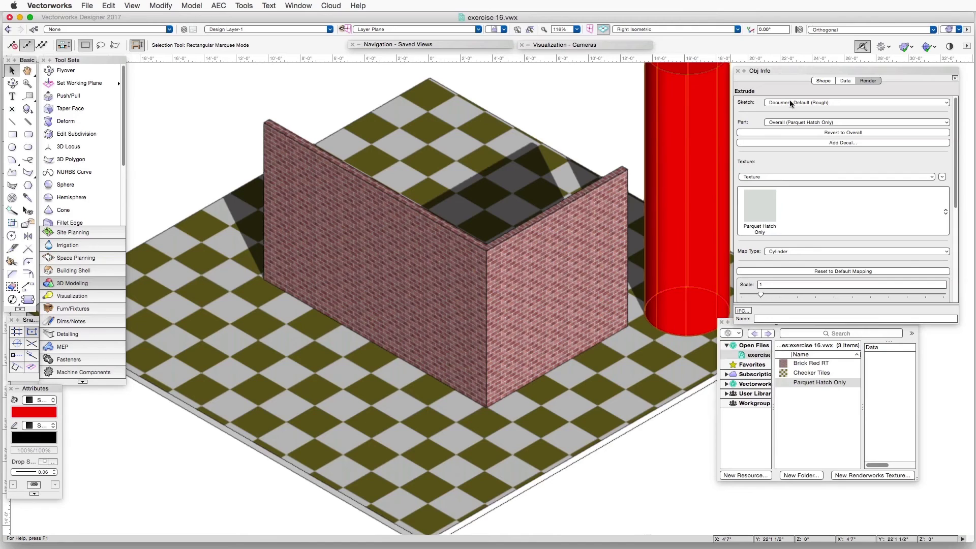
{"action": "left_click_drag", "start_coordinate": [786, 70], "coordinate": [800, 68]}
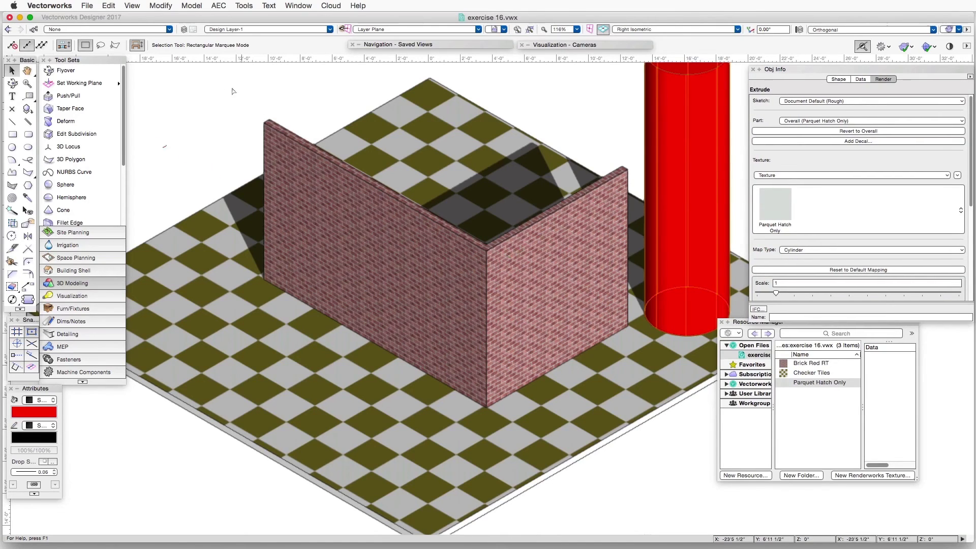
Step: Render in Hidden Line and zoom in to see the parquet hatch wrapped around the cylinder
{"action": "left_click", "coordinate": [136, 6]}
{"action": "mouse_move", "coordinate": [147, 66]}
{"action": "left_click", "coordinate": [315, 222]}
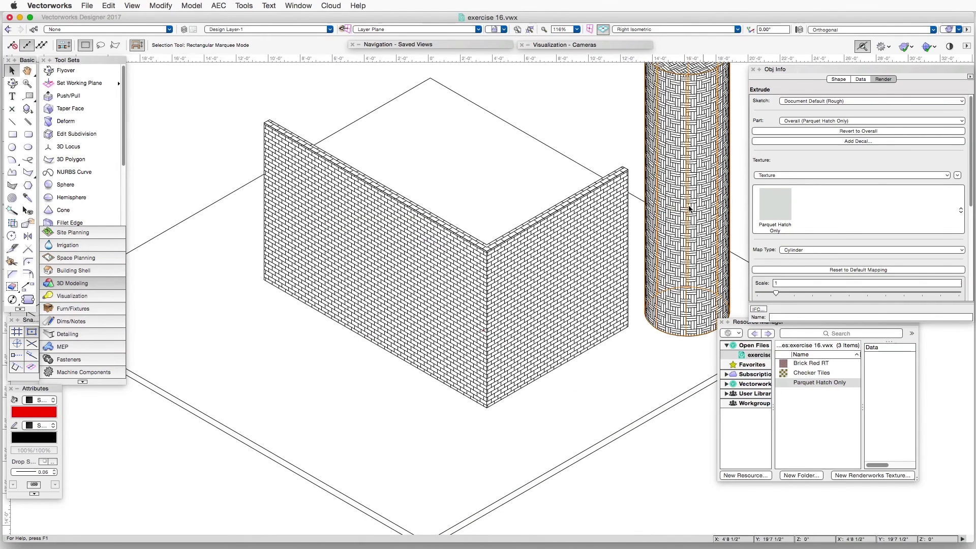
{"action": "scroll", "coordinate": [712, 216], "scroll_direction": "up", "scroll_amount": 5}
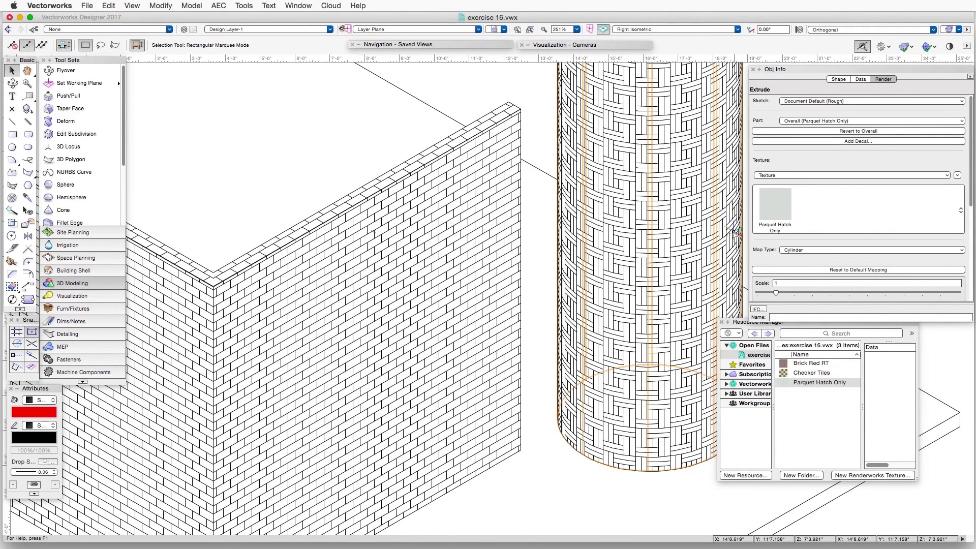